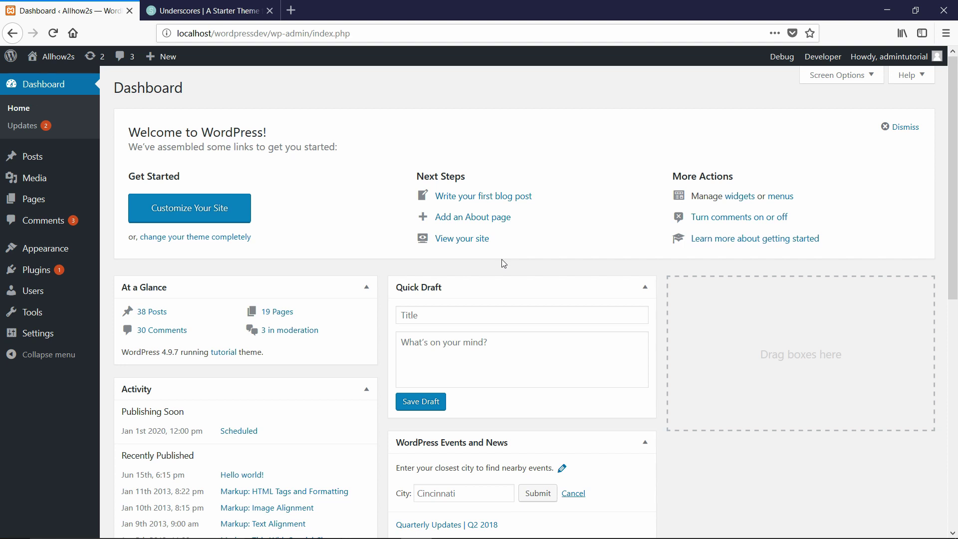
Show the Underscores starter-theme generator, then bring up the Wordpress Themes folder holding test.zip.
left_click(199, 5)
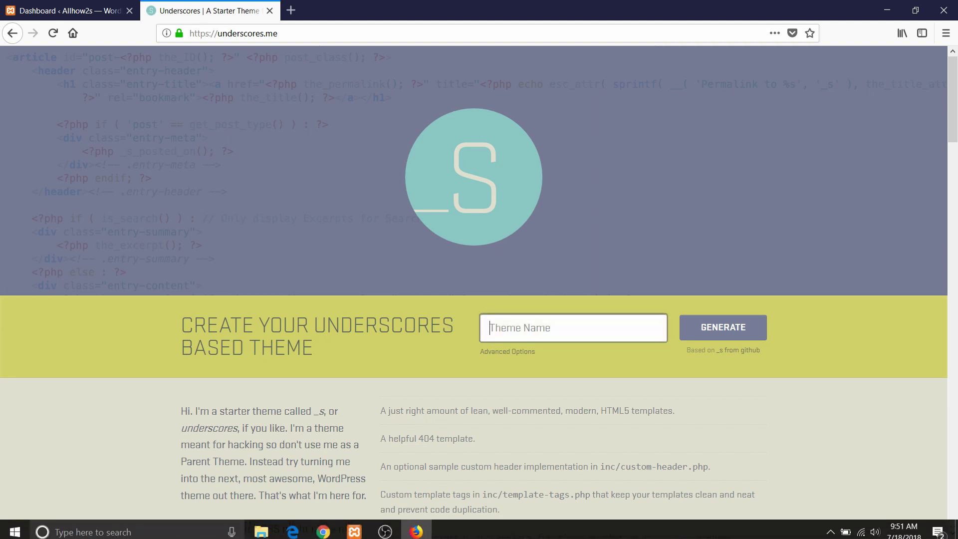
mouse_move(261, 535)
left_click(329, 478)
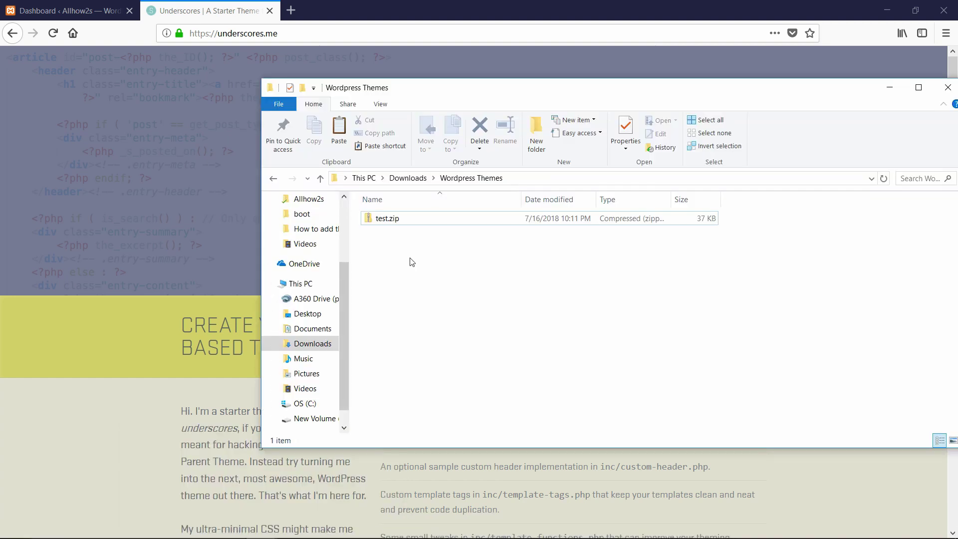
Select test.zip in File Explorer and return to the WordPress Dashboard tab.
left_click(407, 227)
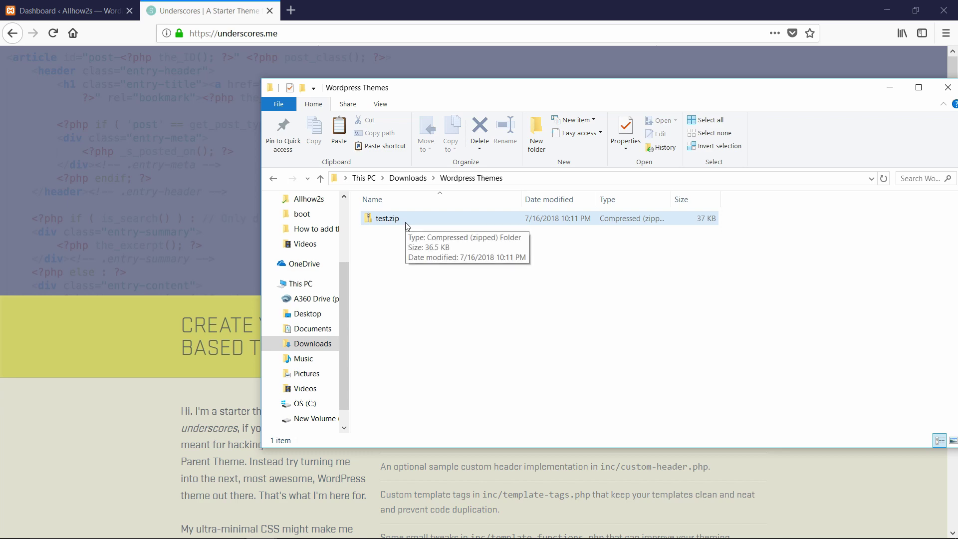
left_click(73, 4)
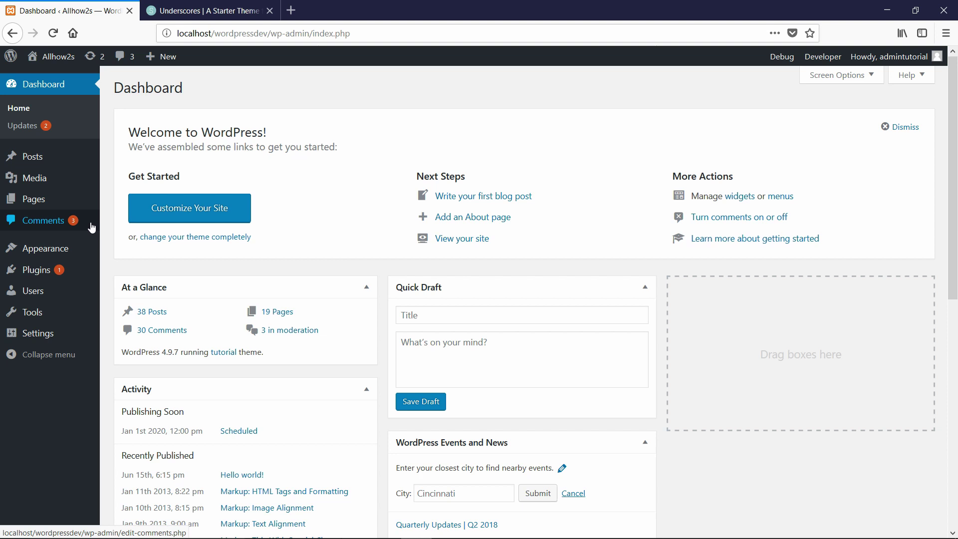
Go from Appearance > Themes to the Add Themes page listing 15 featured themes.
mouse_move(59, 248)
left_click(124, 255)
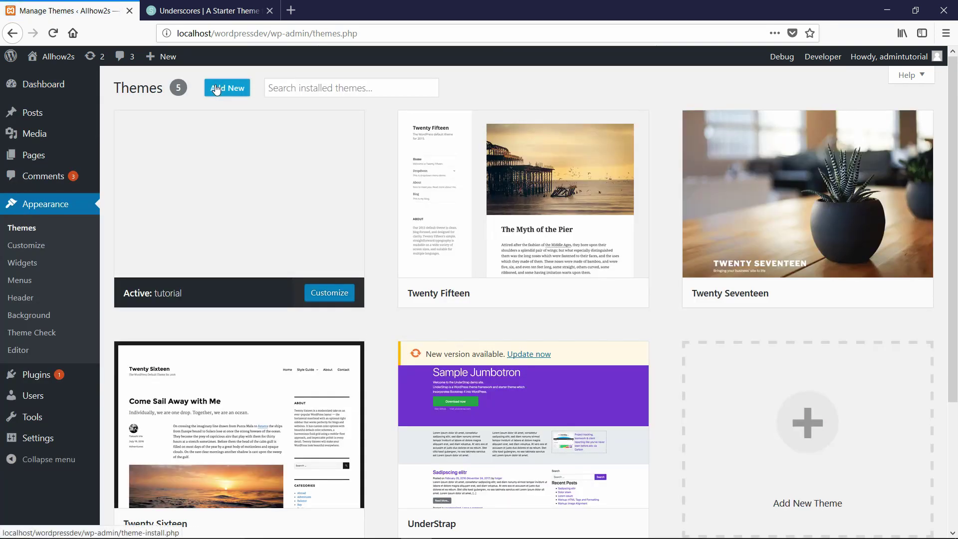
left_click(215, 89)
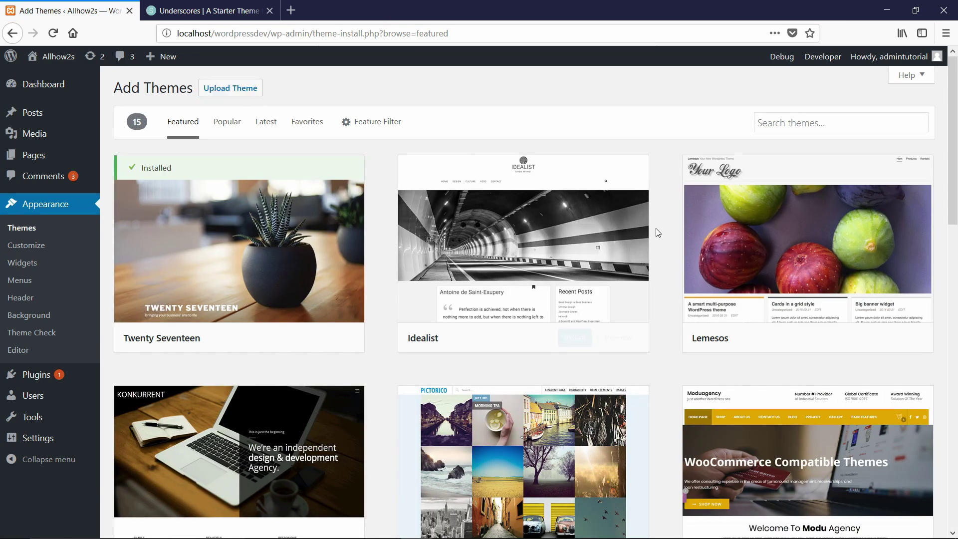
scroll(956, 144, "down", 3)
scroll(956, 145, "up", 3)
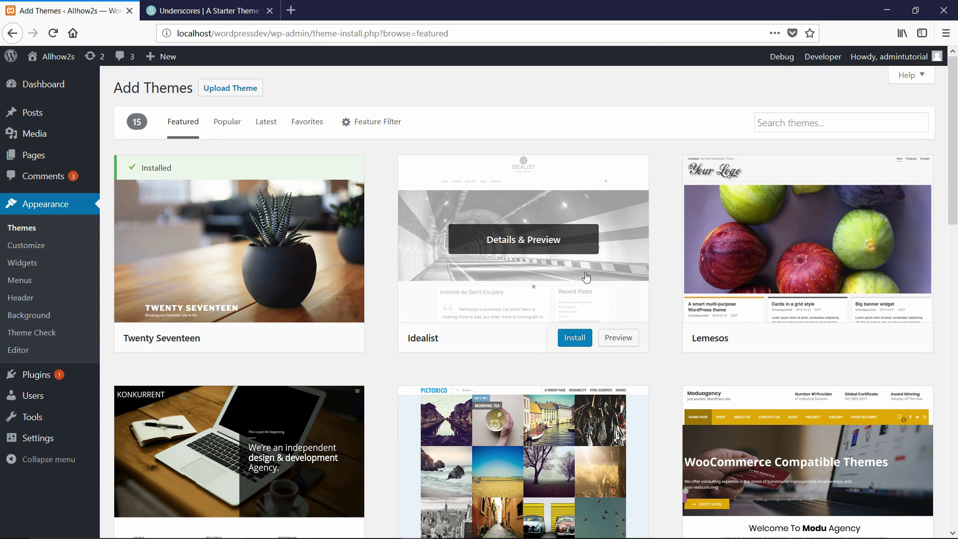
Drop test.zip from the Wordpress Themes folder into the upload field and install it.
left_click(237, 95)
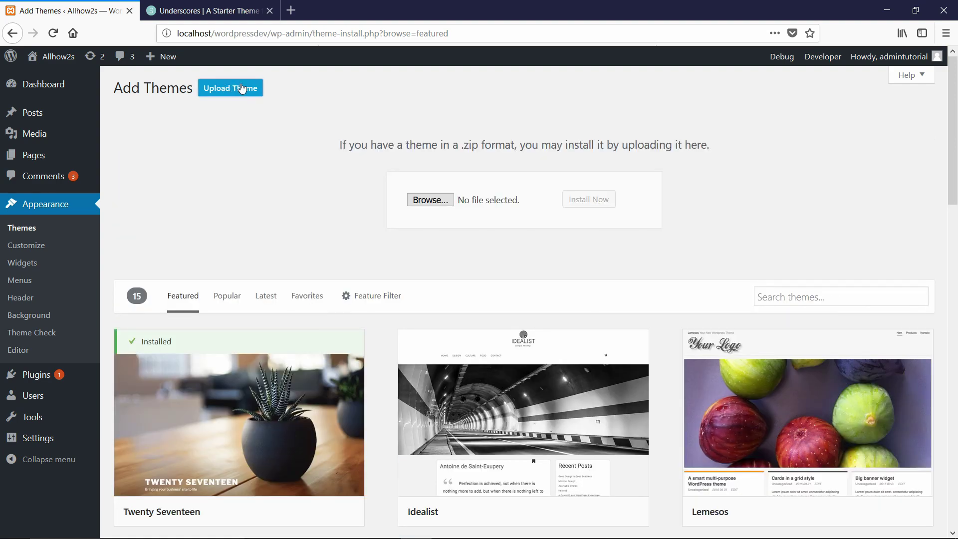
mouse_move(261, 527)
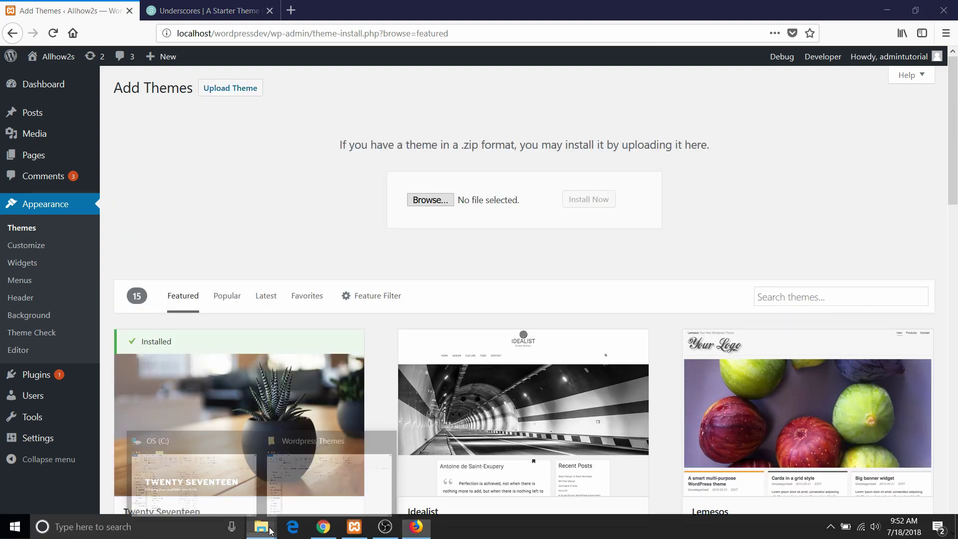
left_click(334, 492)
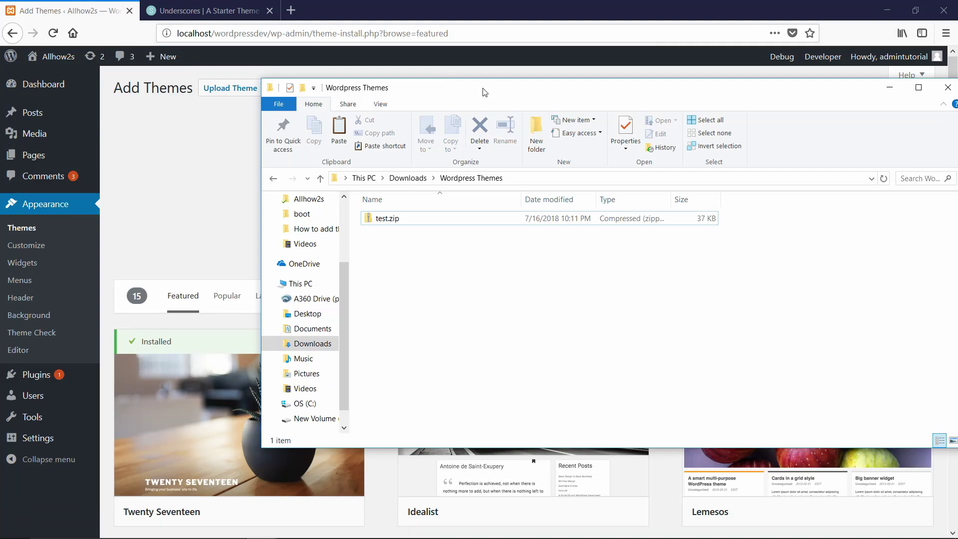
left_click_drag(483, 89, 530, 238)
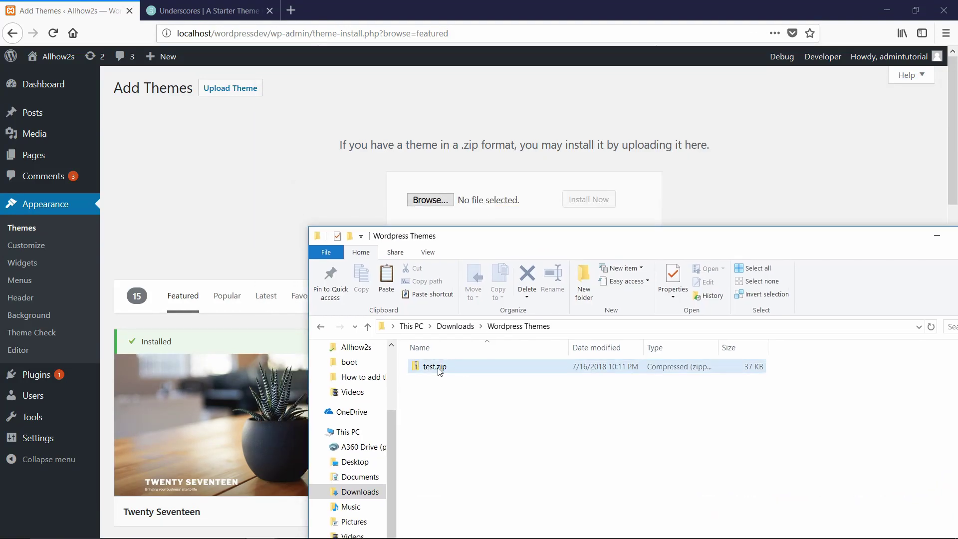
left_click_drag(439, 369, 486, 200)
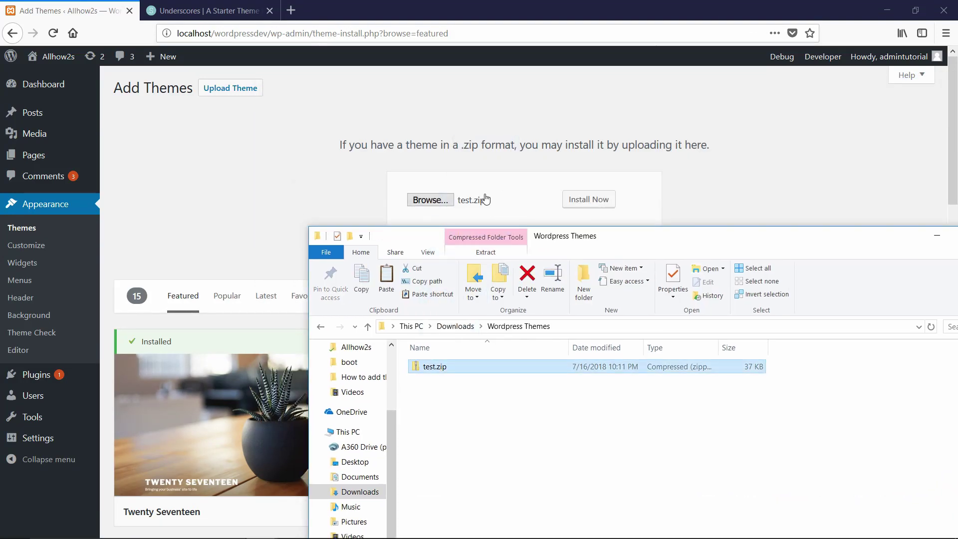
left_click(543, 158)
left_click(594, 203)
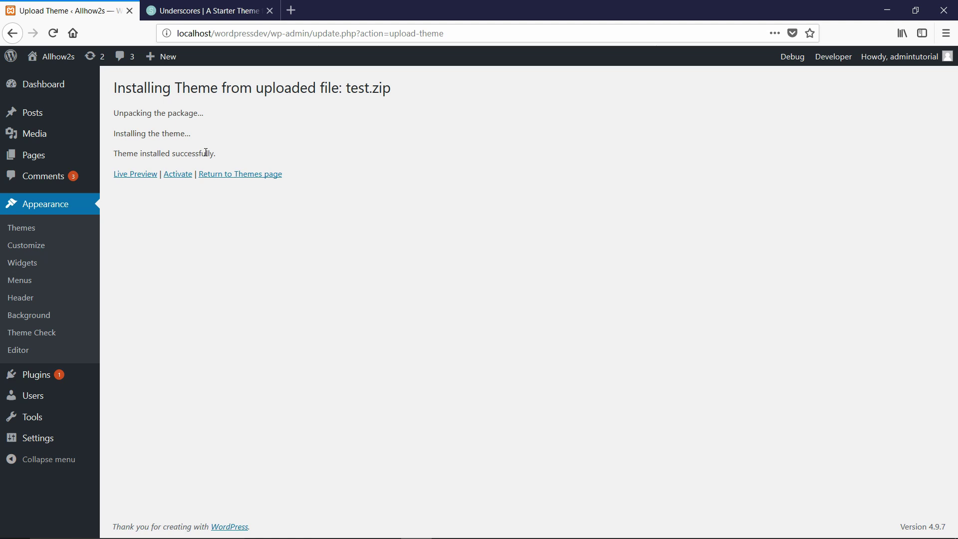
Return to the Themes page and check the new, inactive test theme among six themes.
left_click(245, 175)
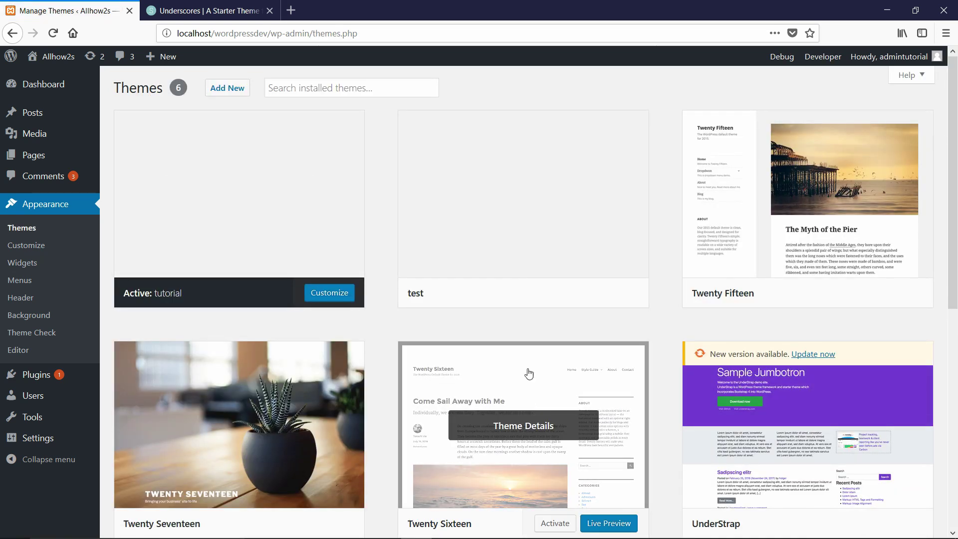
mouse_move(472, 252)
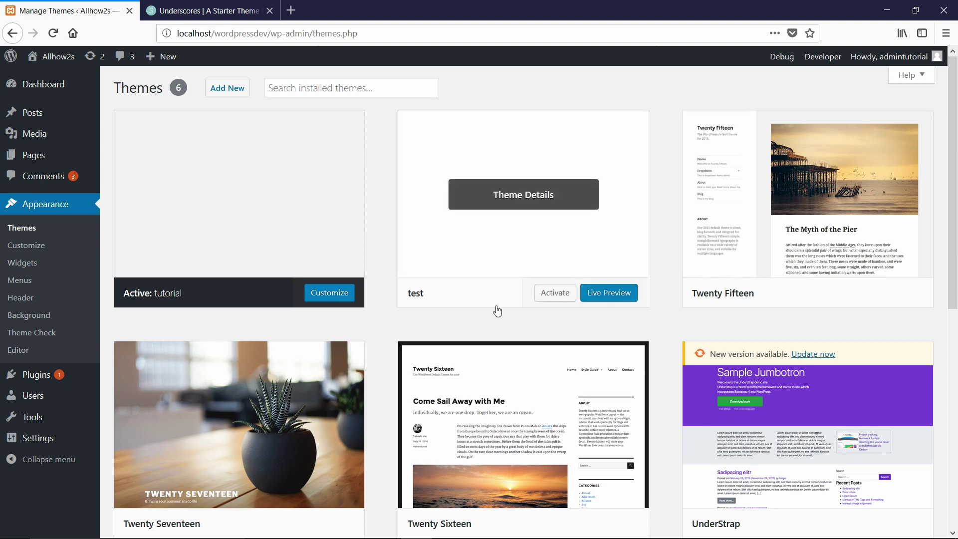
mouse_move(415, 526)
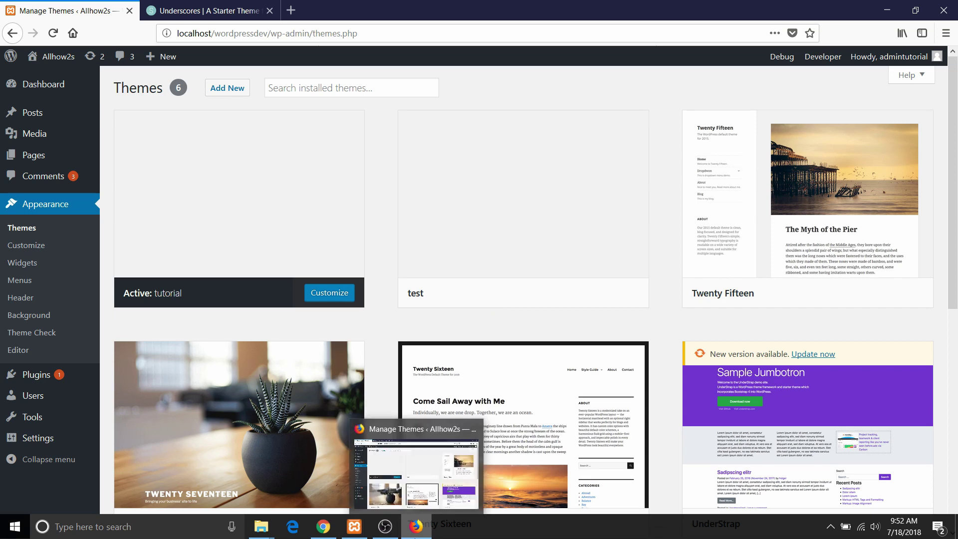
Extract test.zip with Extract All into a test folder beside it in Wordpress Themes.
mouse_move(261, 527)
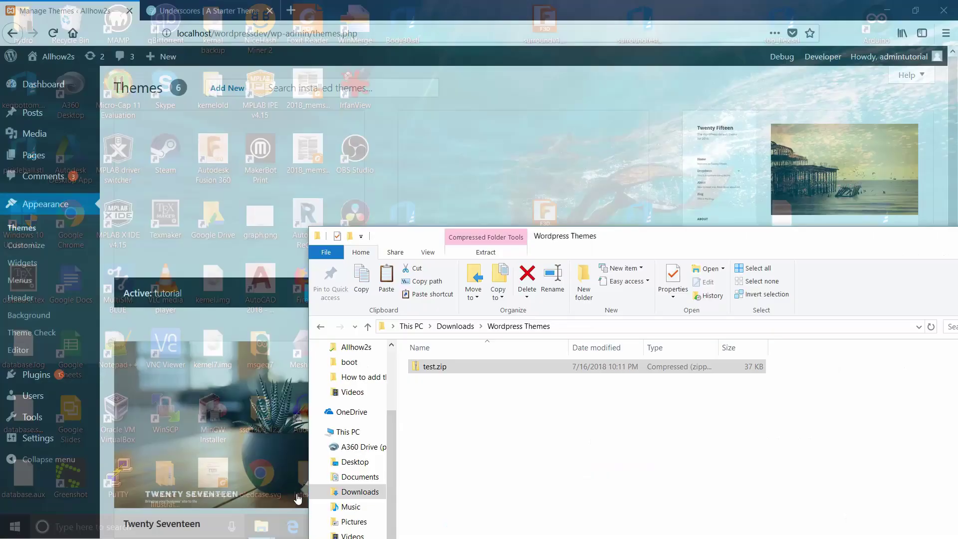
left_click(298, 497)
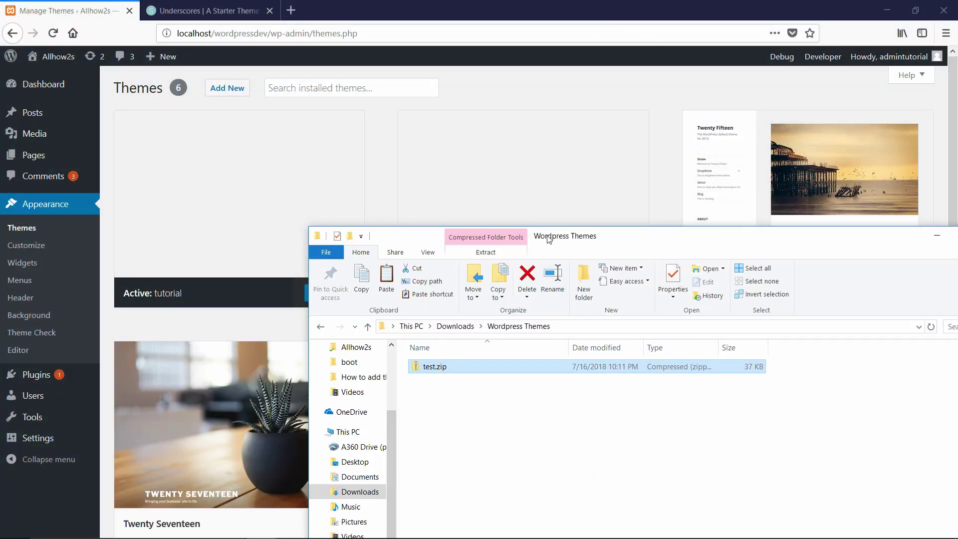
left_click_drag(550, 239, 537, 161)
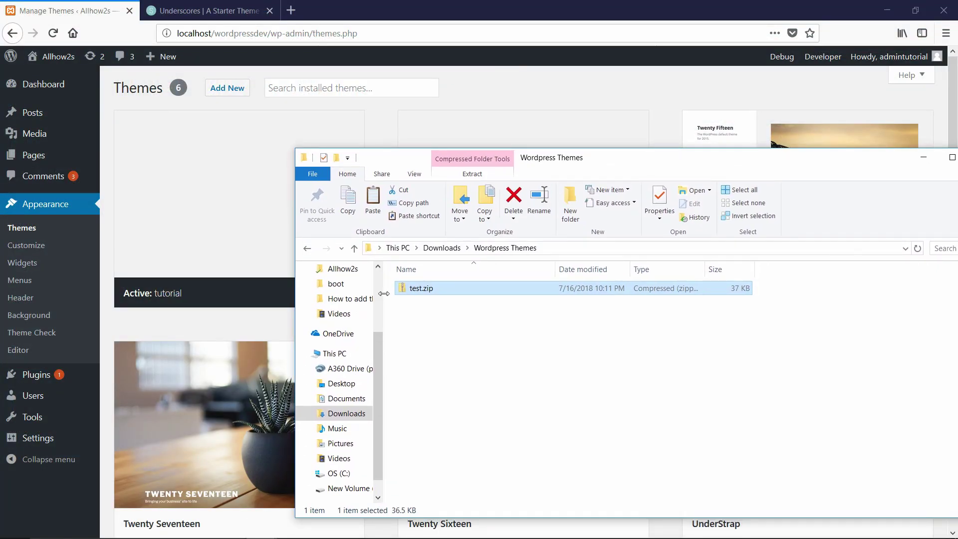
right_click(412, 290)
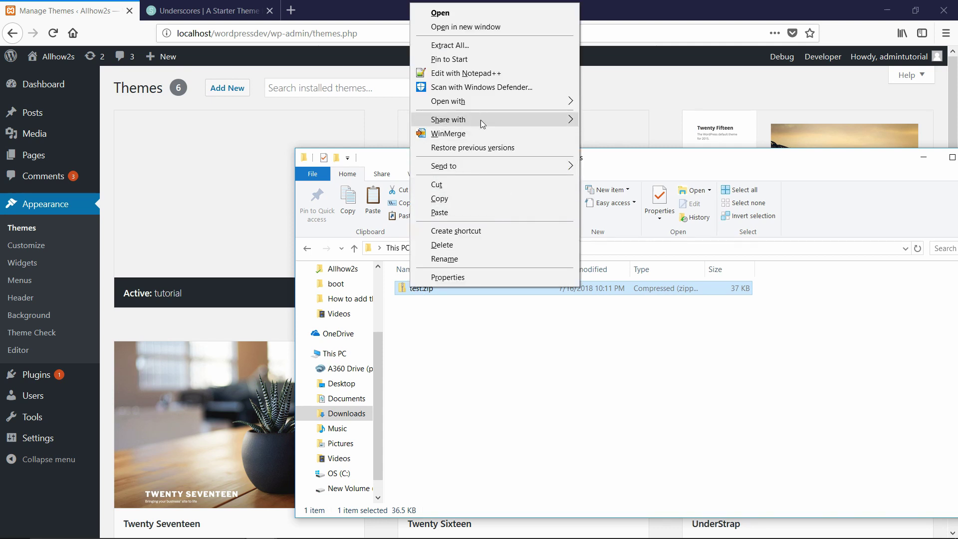
left_click(487, 43)
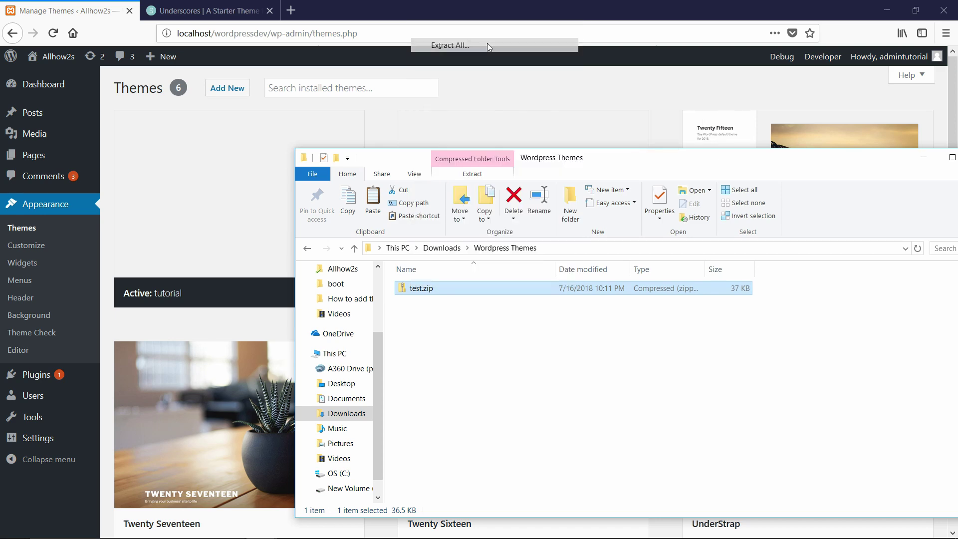
left_click(594, 404)
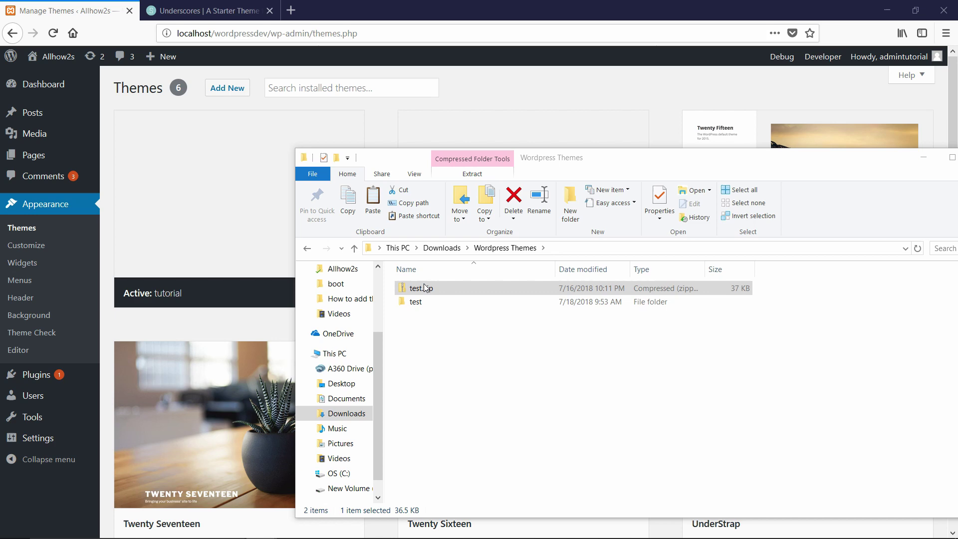
key("alt+F4")
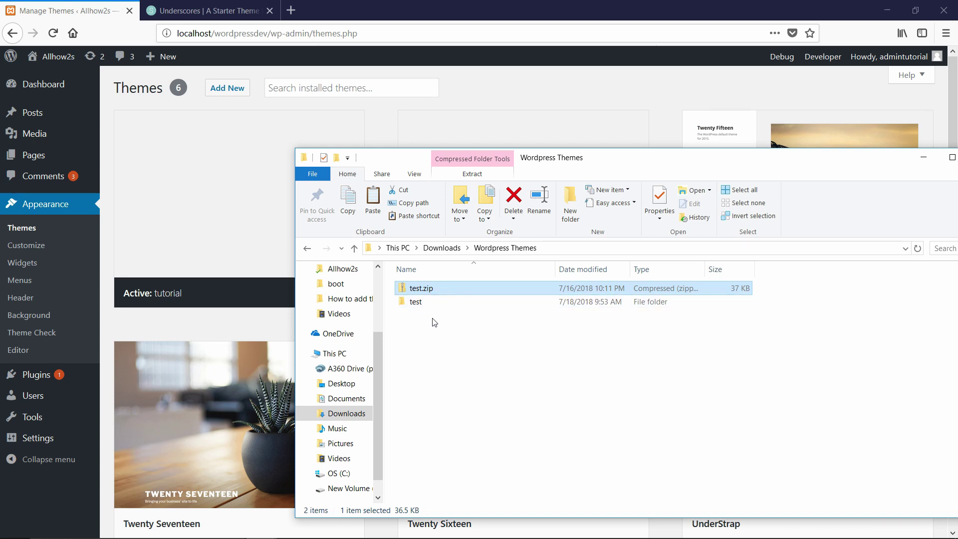
Check the nested test theme folder's 23 files, then copy the test folder.
double_click(410, 303)
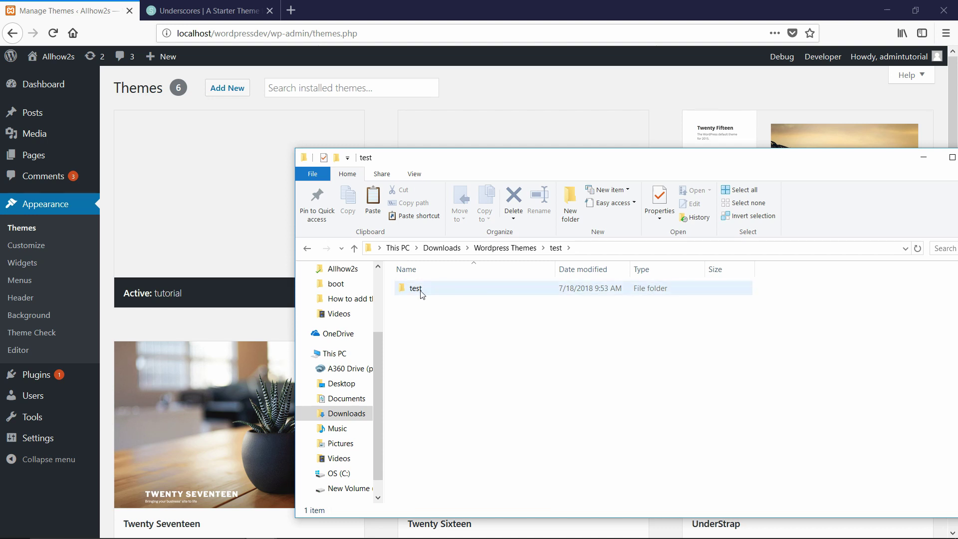
double_click(418, 290)
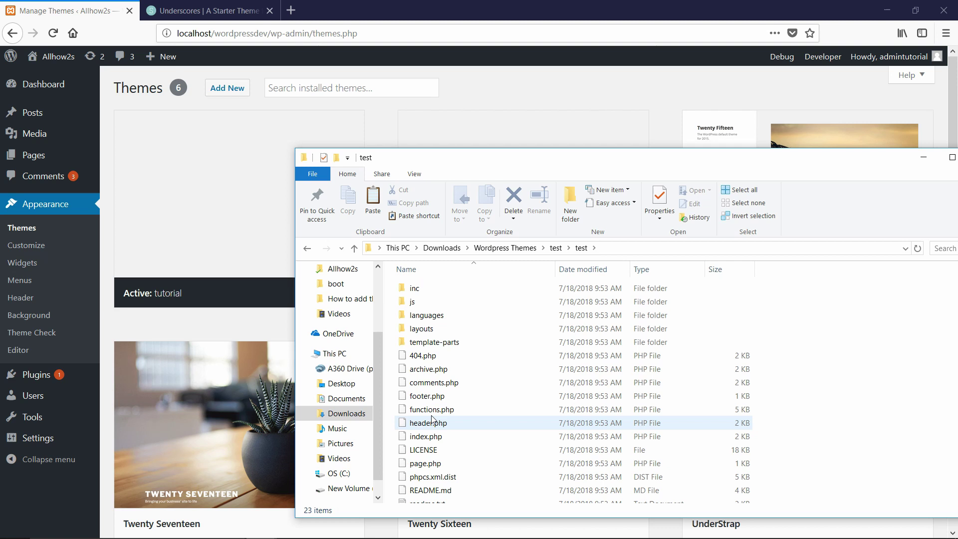
left_click(556, 249)
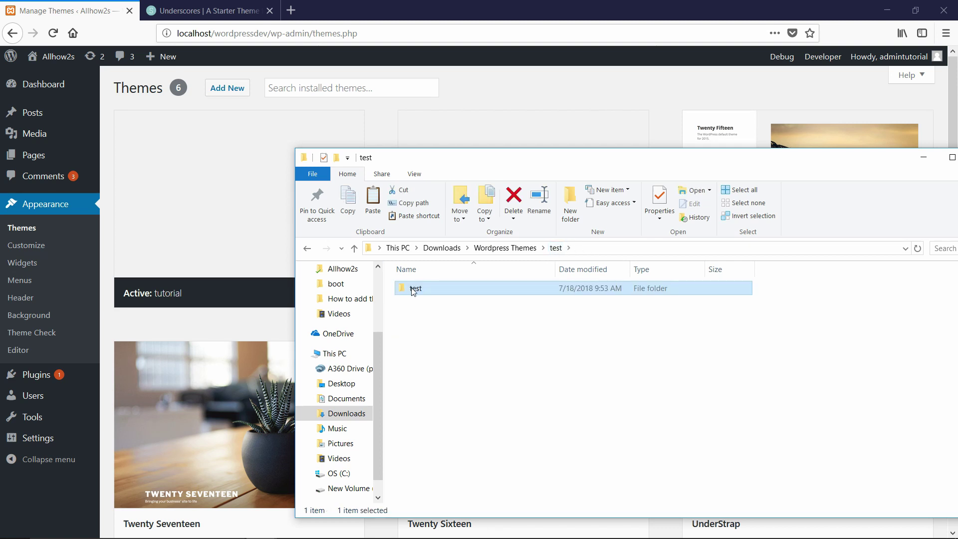
double_click(415, 289)
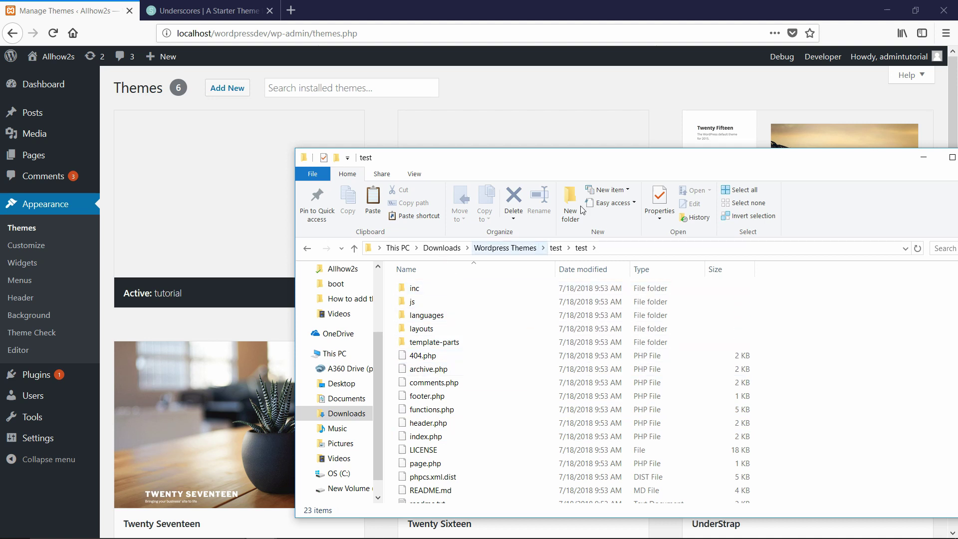
left_click(556, 248)
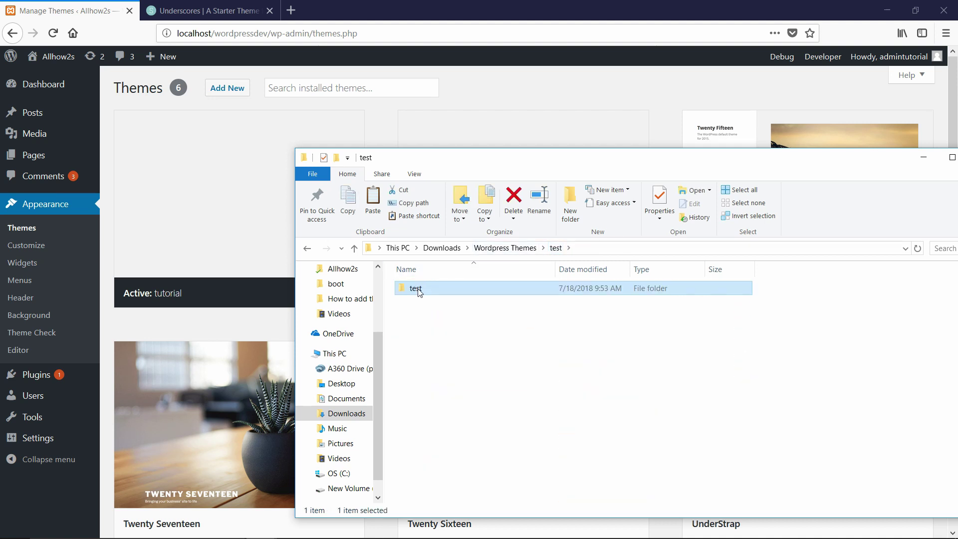
double_click(418, 289)
right_click(418, 289)
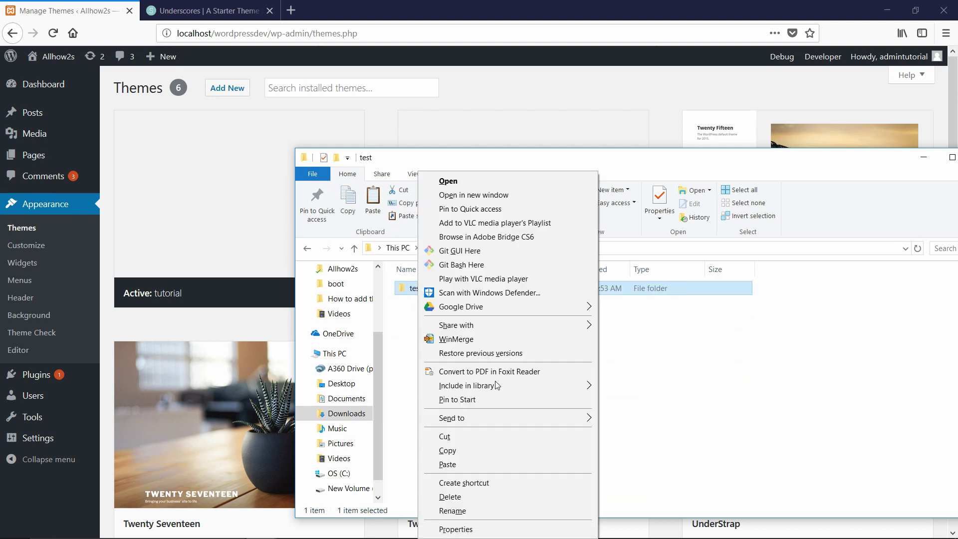
left_click(459, 451)
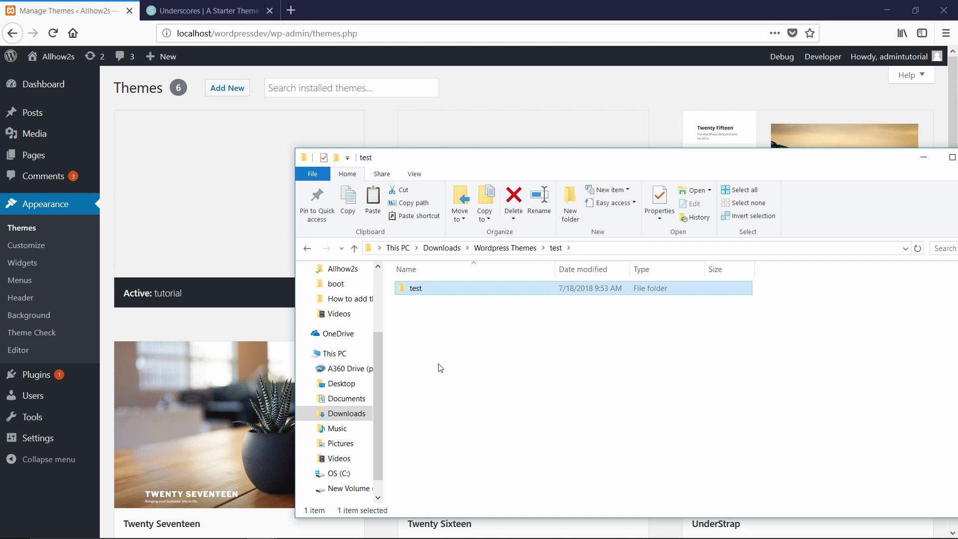
Browse drive C to xampp › htdocs › wordpressdev › wp-content › themes › test.
mouse_move(392, 537)
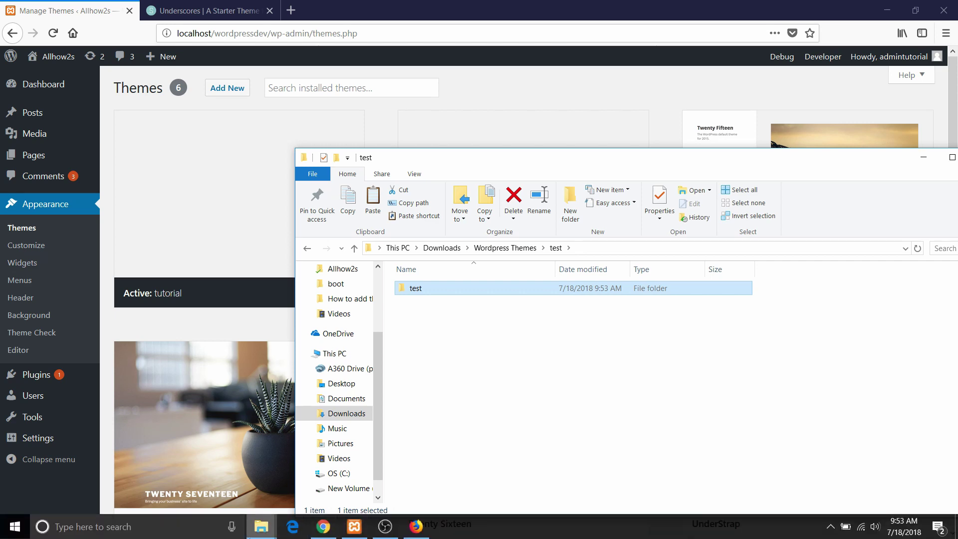
mouse_move(261, 527)
left_click(190, 474)
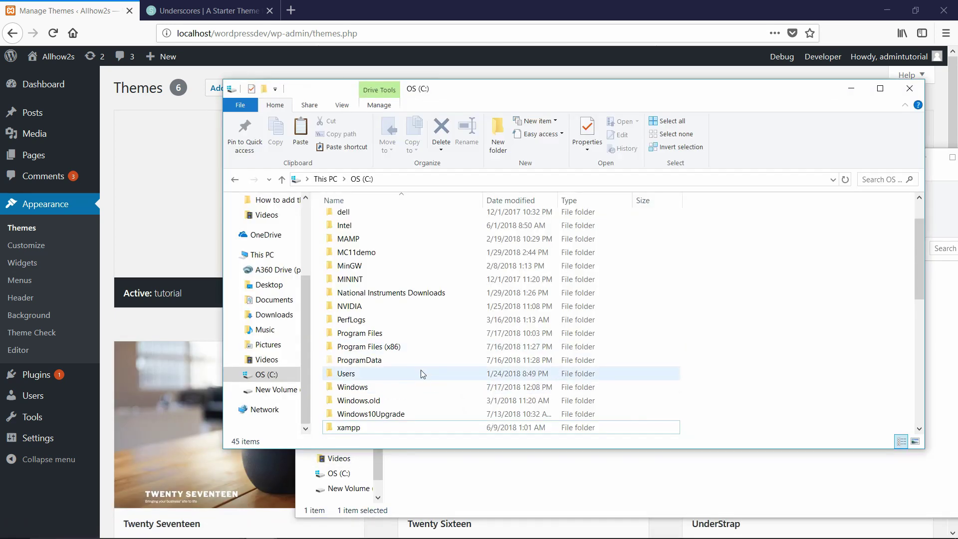
double_click(348, 430)
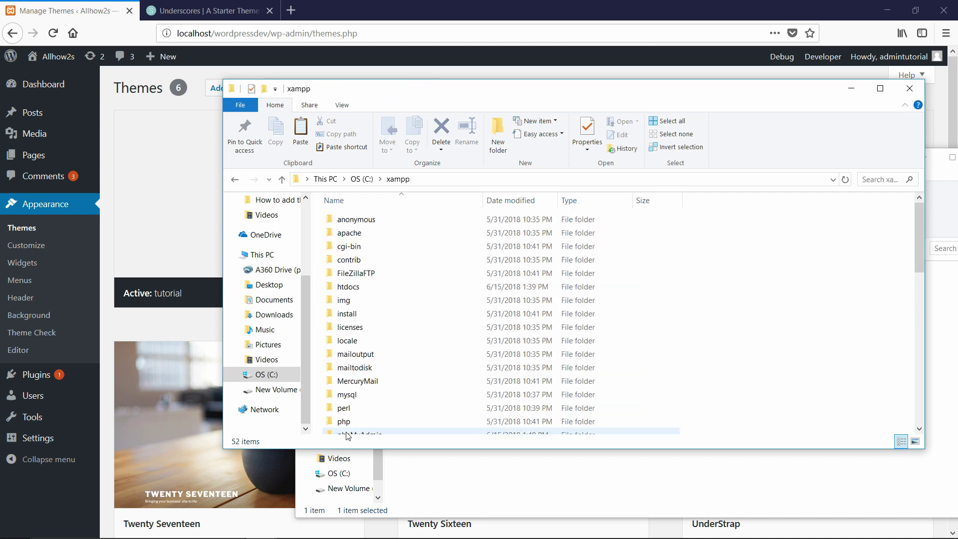
left_click(349, 287)
double_click(349, 287)
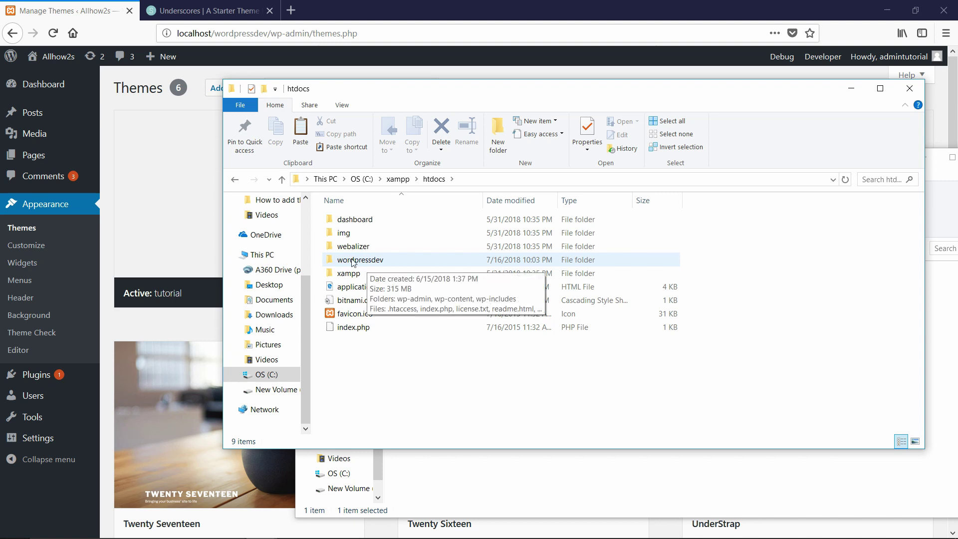
double_click(352, 261)
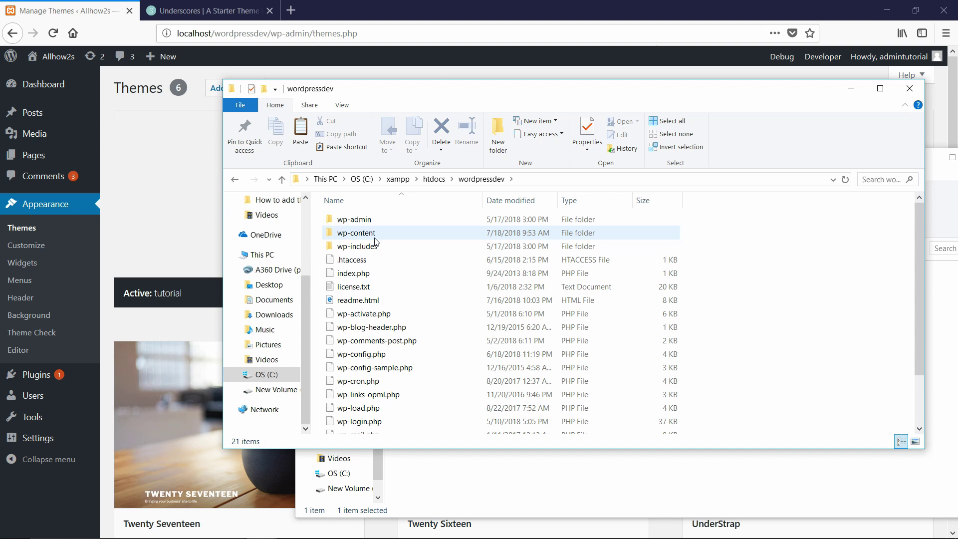
double_click(359, 234)
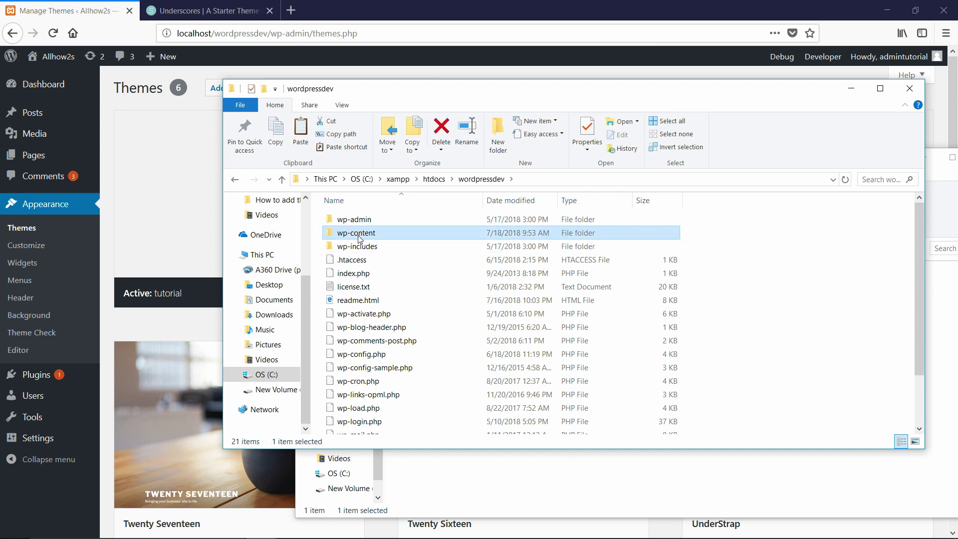
double_click(356, 238)
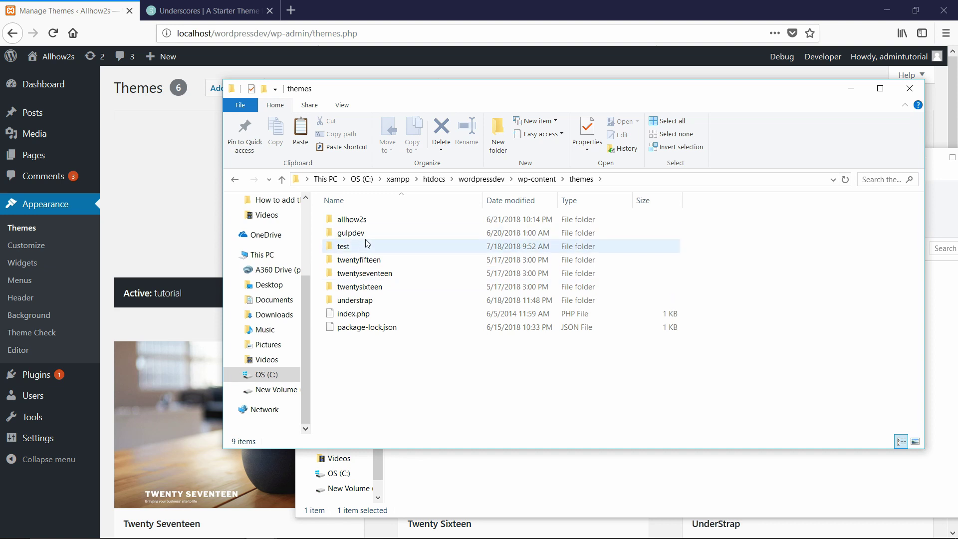
double_click(344, 247)
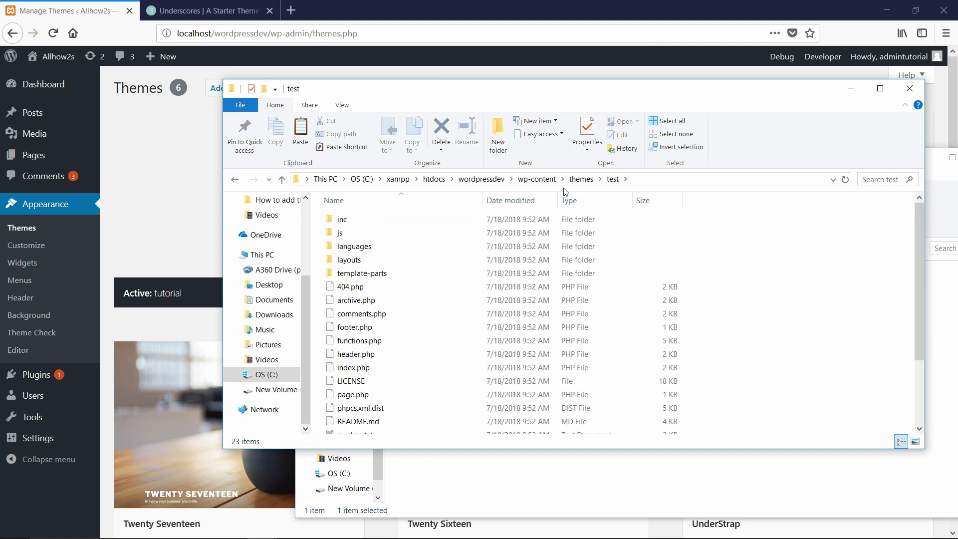
Back in the themes folder, reload the WordPress Themes page so it lists 5 themes without test.
left_click(581, 179)
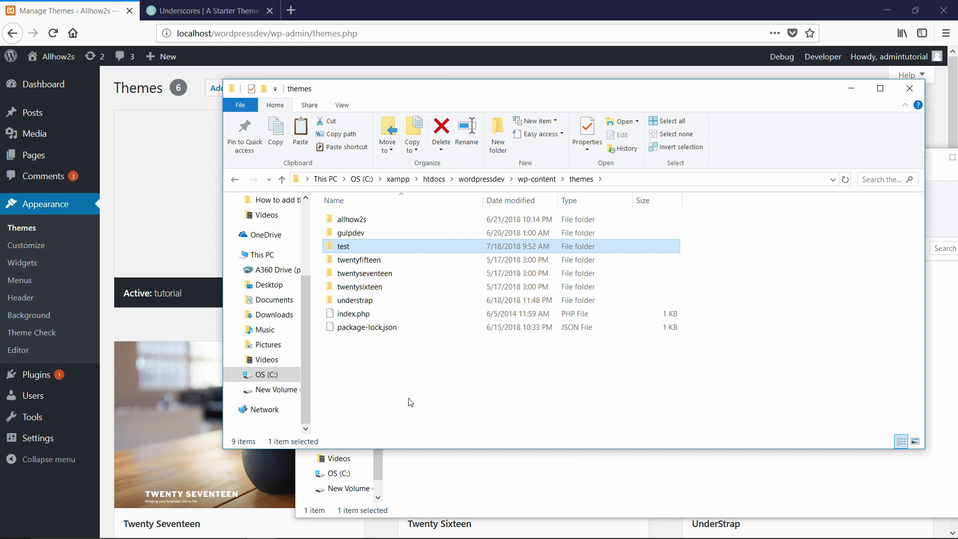
left_click(406, 10)
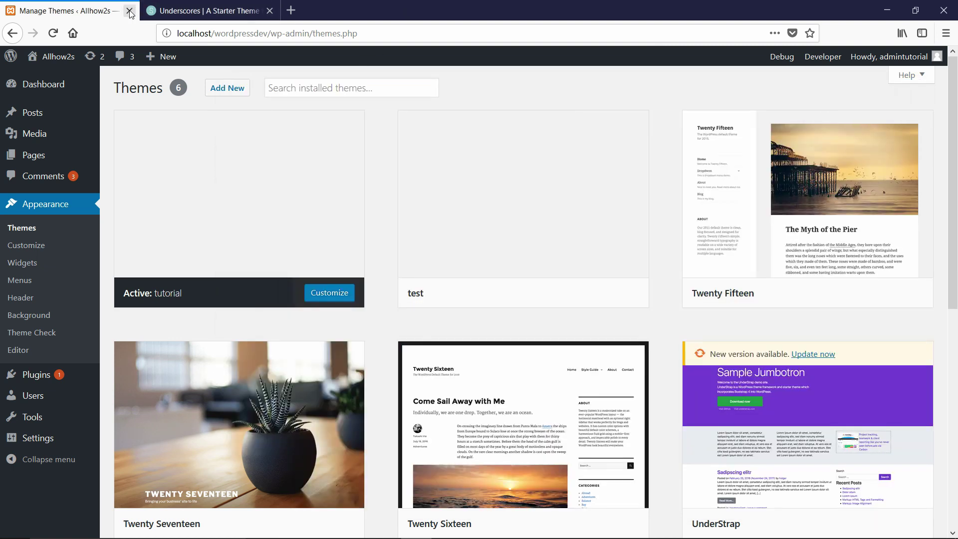
left_click(53, 33)
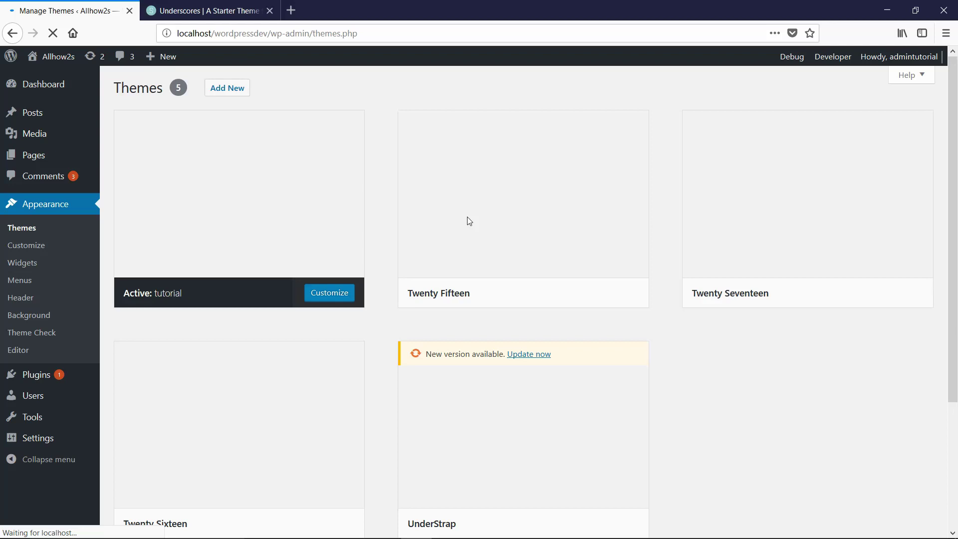
scroll(574, 274, "down", 3)
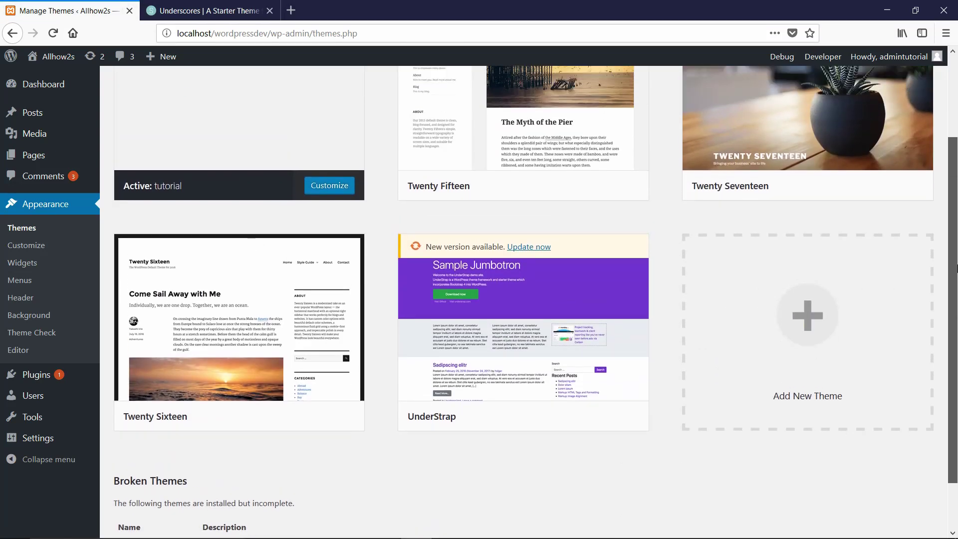
scroll(956, 268, "up", 3)
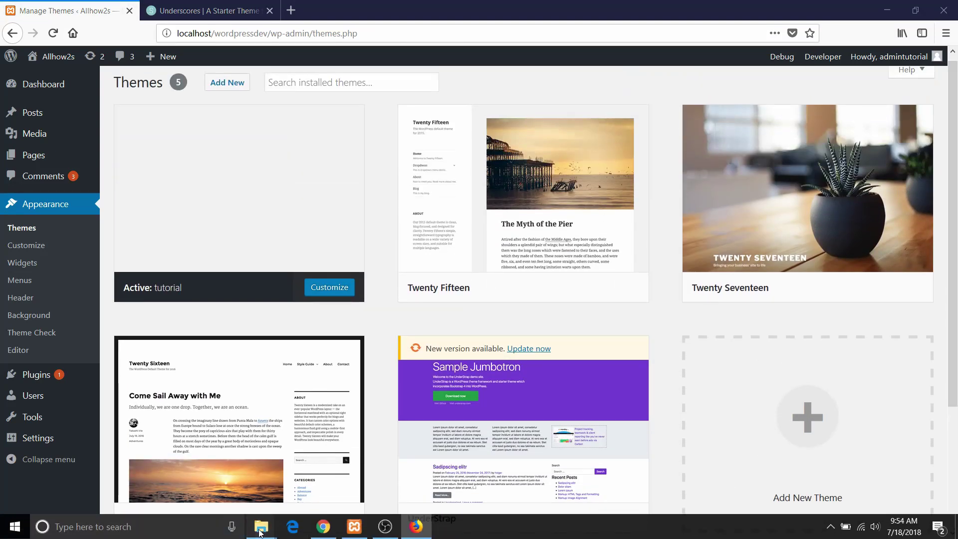
Paste the copied test folder into wp-content › themes and verify its files.
mouse_move(259, 531)
left_click(192, 467)
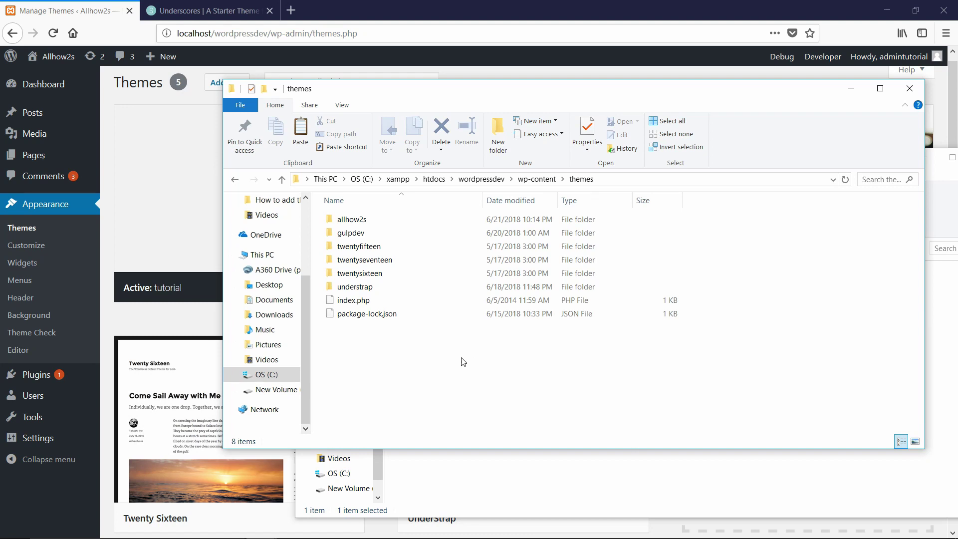
right_click(464, 362)
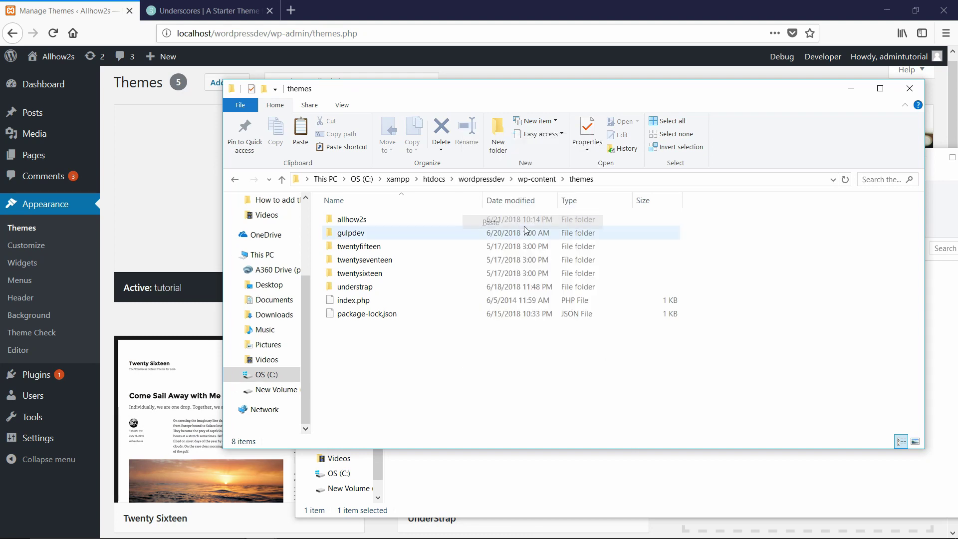
left_click(395, 433)
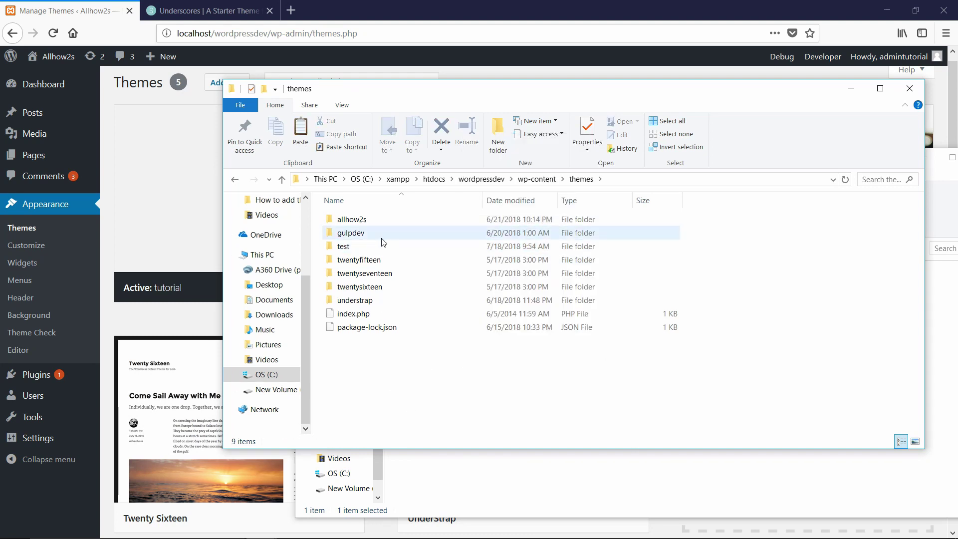
double_click(368, 247)
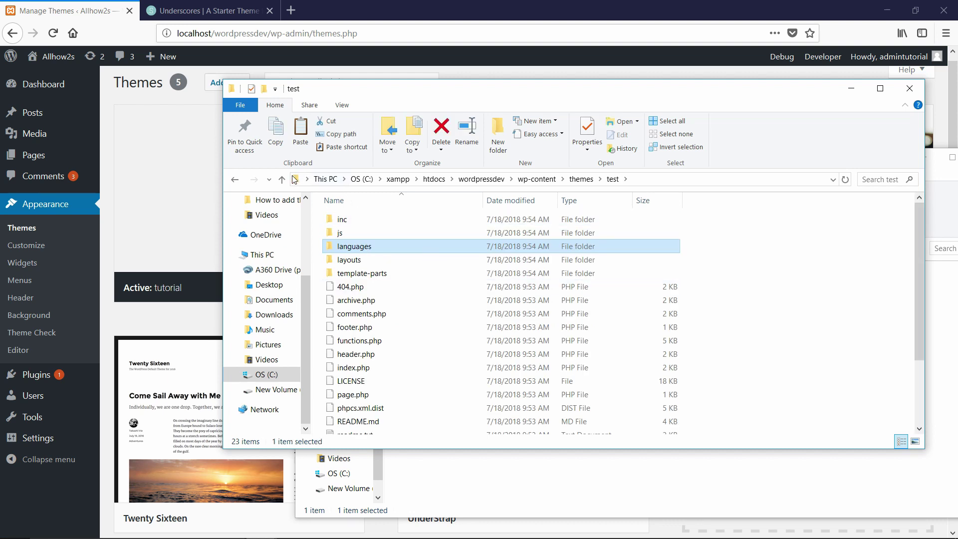
left_click(235, 180)
Reload the WordPress Themes page and activate the pasted 'test' theme.
left_click(460, 1)
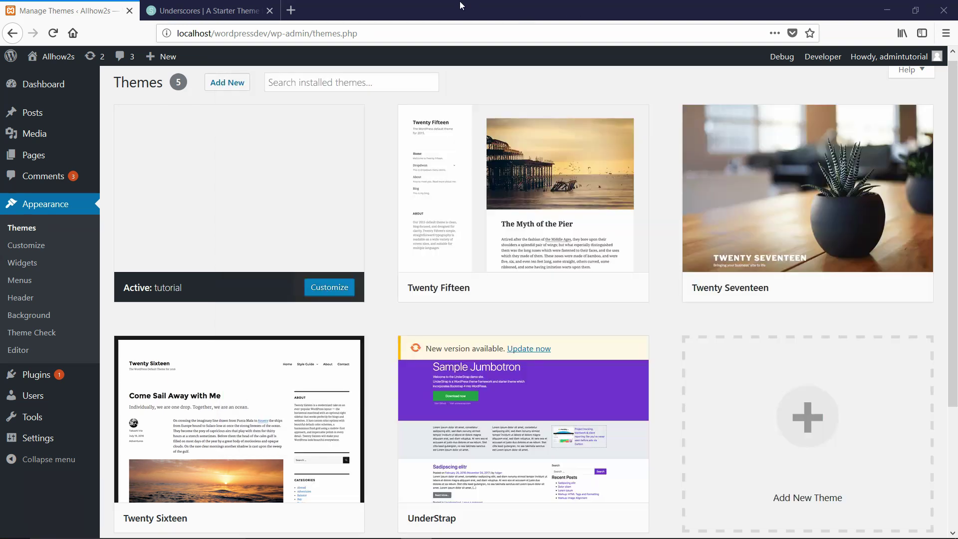
left_click(55, 31)
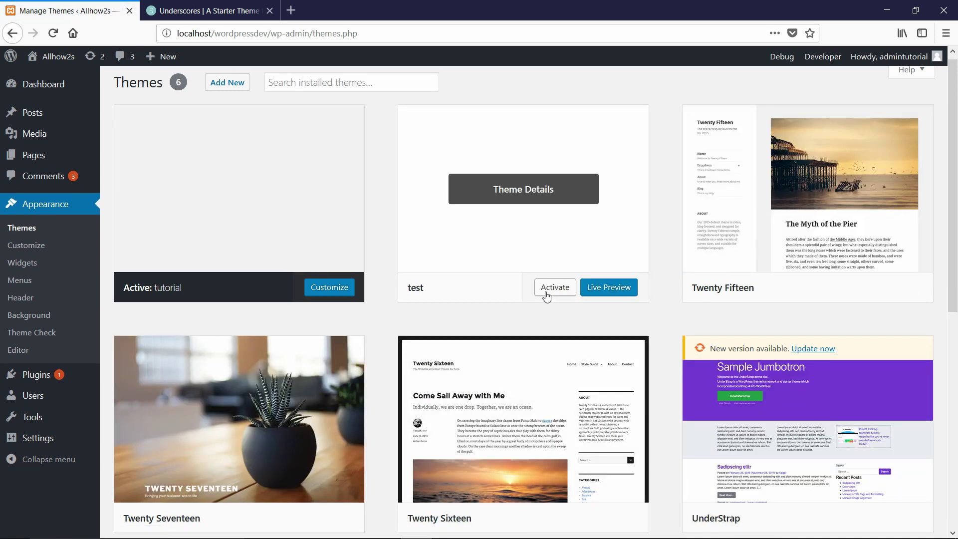
left_click(555, 287)
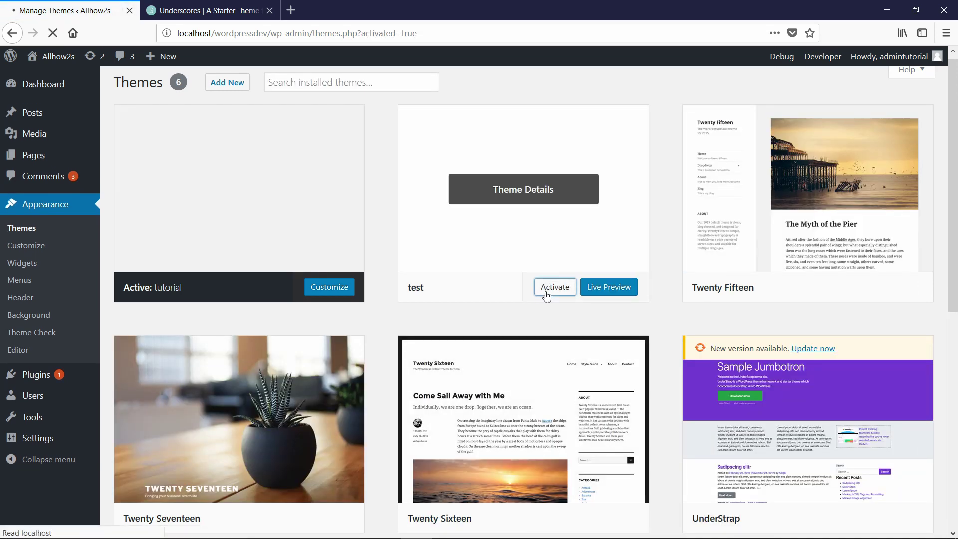